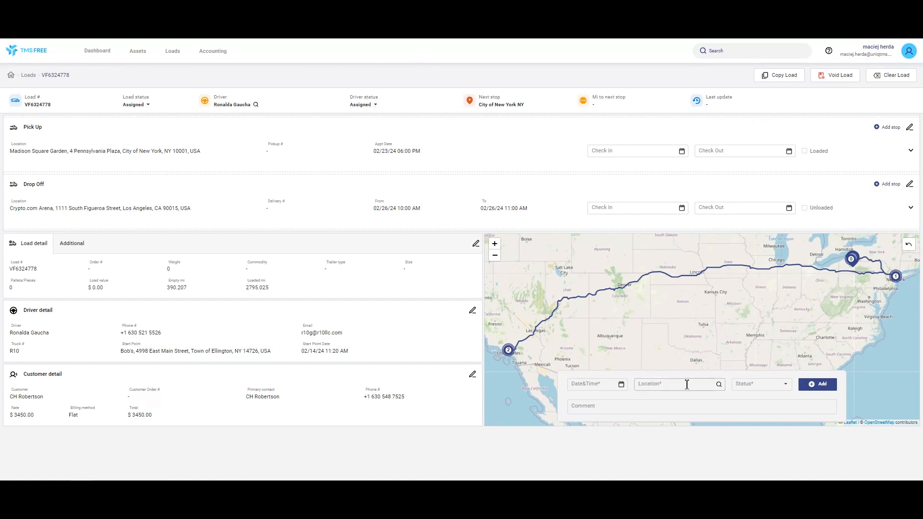
{"action": "left_click", "coordinate": [373, 106]}
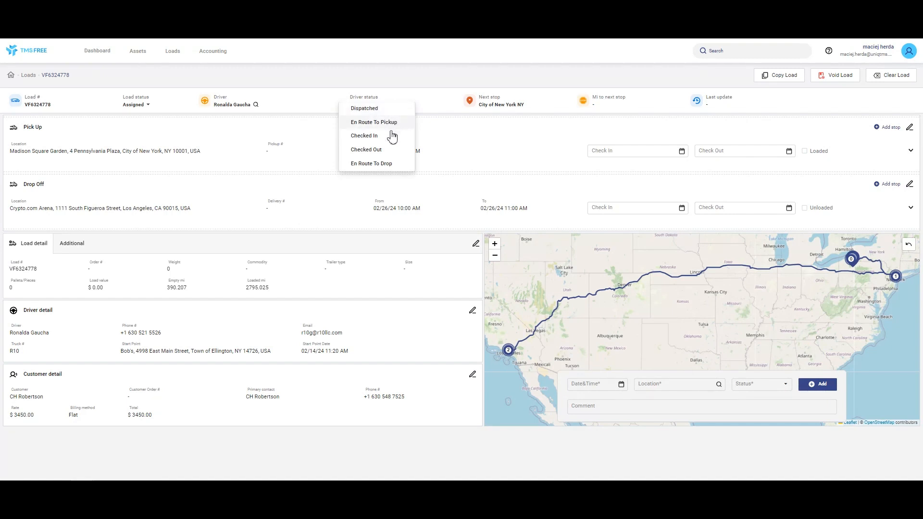
{"action": "left_click", "coordinate": [380, 111]}
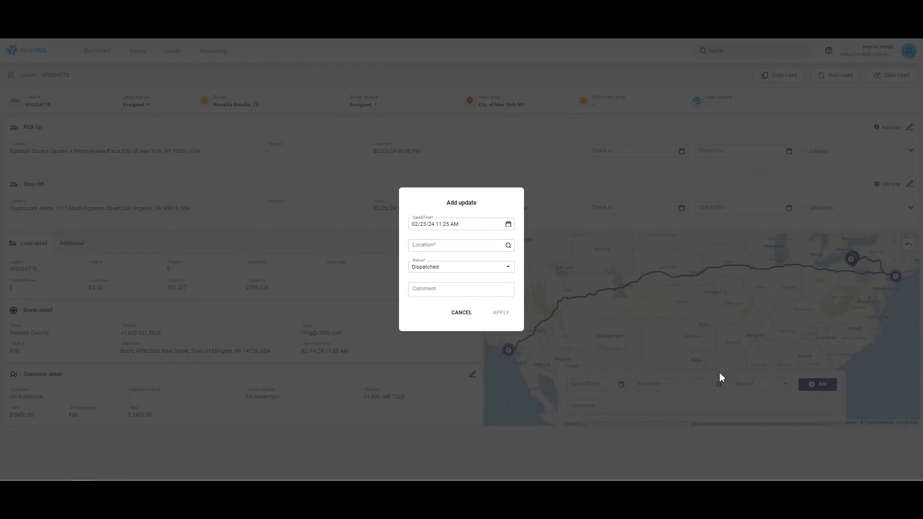
{"action": "left_click", "coordinate": [475, 318]}
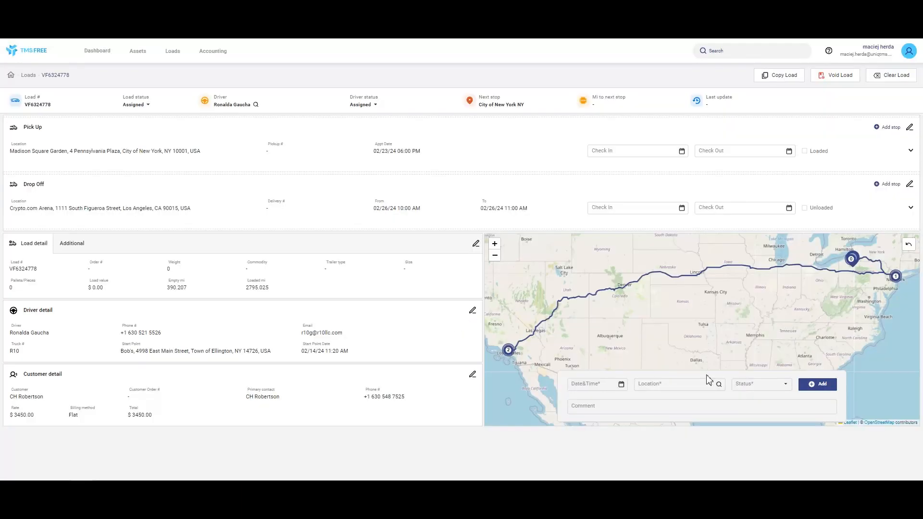
Add a Dispatched tracking update dated 02/21/24 11:25 AM with location BUFFALO, NY 14201
{"action": "left_click", "coordinate": [621, 385]}
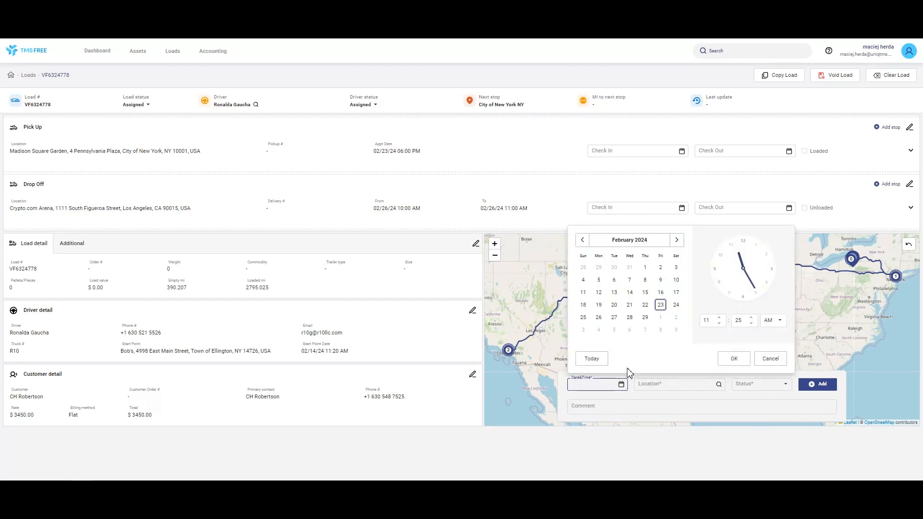
{"action": "left_click", "coordinate": [629, 304]}
{"action": "left_click", "coordinate": [735, 359]}
{"action": "left_click", "coordinate": [679, 384]}
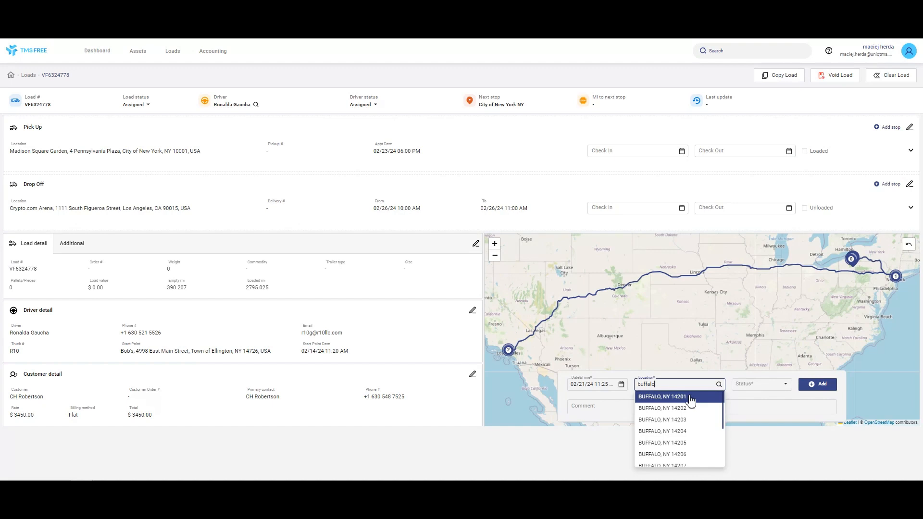
{"action": "left_click", "coordinate": [691, 399]}
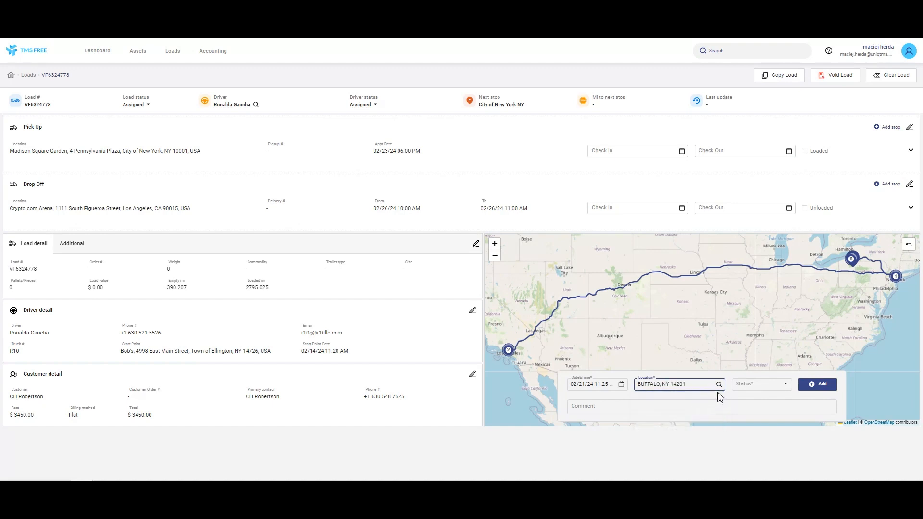
{"action": "left_click", "coordinate": [785, 386]}
{"action": "left_click", "coordinate": [777, 397]}
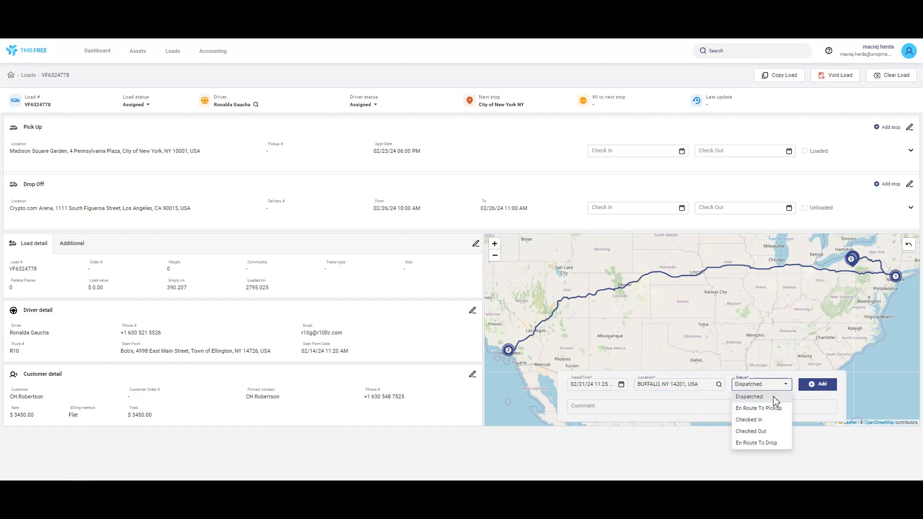
{"action": "left_click", "coordinate": [818, 384]}
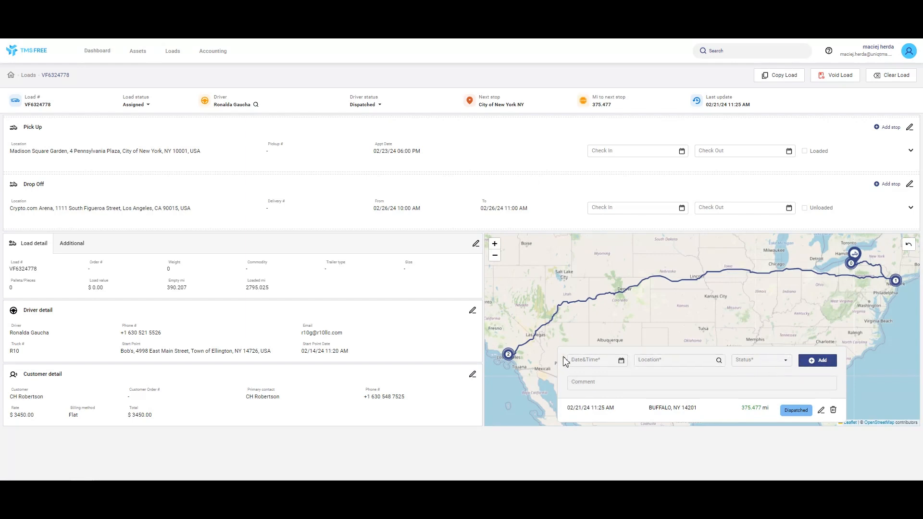
Change the driver status to En Route To Pickup with location ELMIRA, NY 14901, and apply the update
{"action": "left_click", "coordinate": [380, 109]}
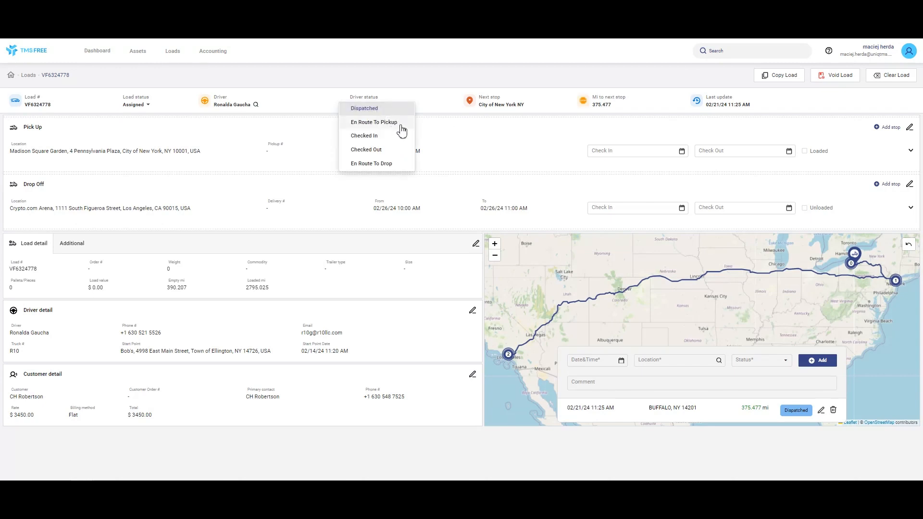
{"action": "left_click", "coordinate": [396, 124]}
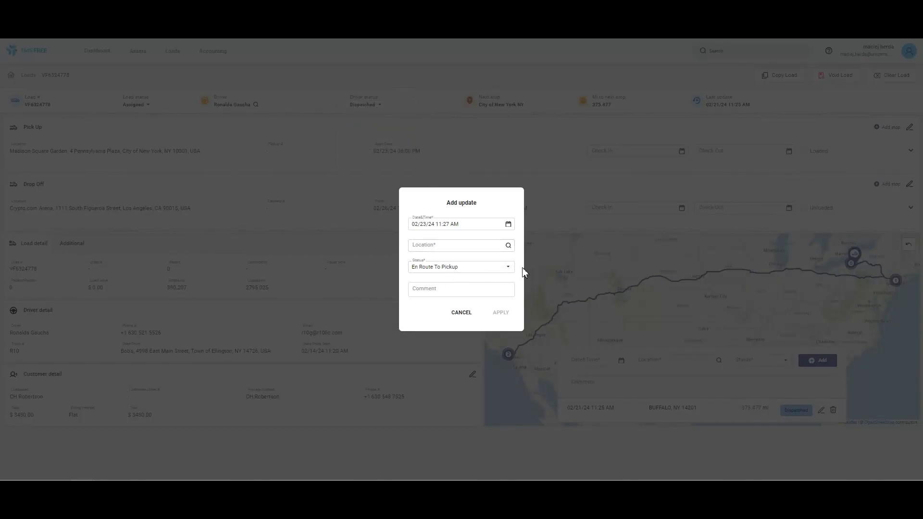
{"action": "left_click", "coordinate": [464, 247]}
{"action": "type", "text": "elmira"}
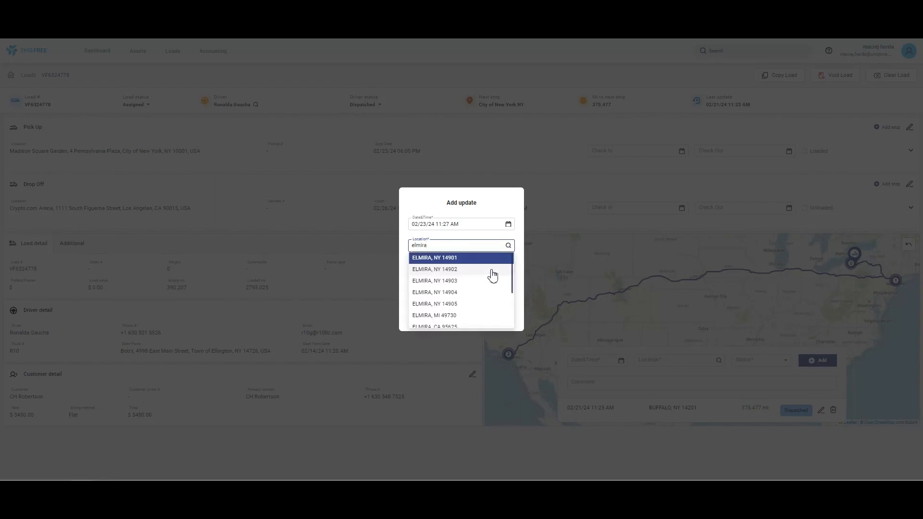
{"action": "left_click", "coordinate": [522, 239]}
{"action": "left_click", "coordinate": [454, 245]}
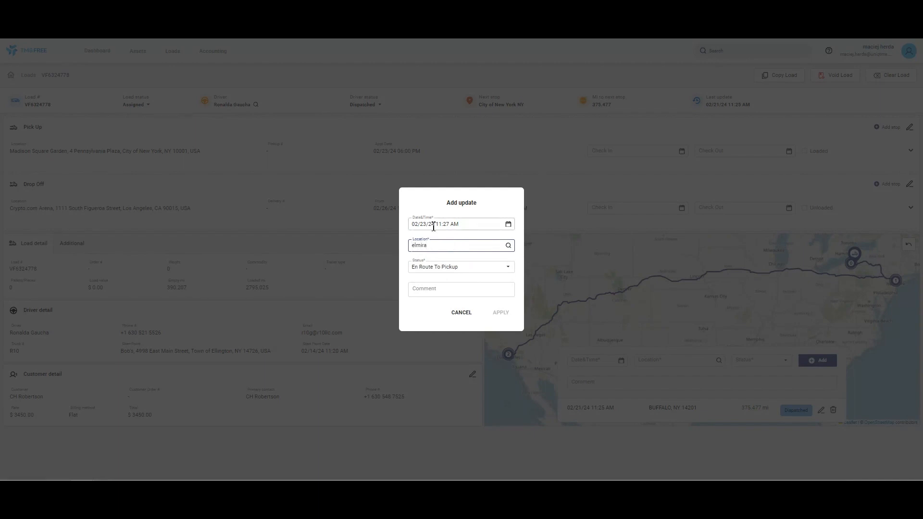
{"action": "type", "text": "ny"}
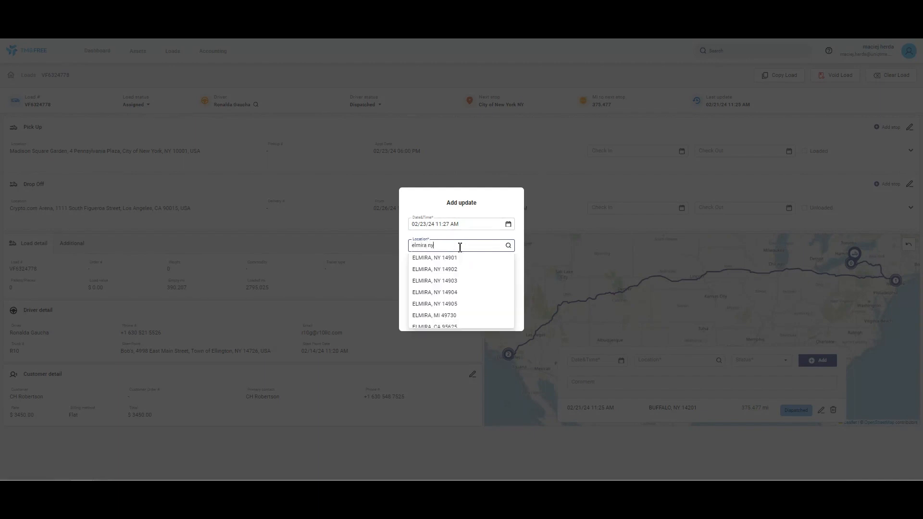
{"action": "left_click", "coordinate": [463, 258]}
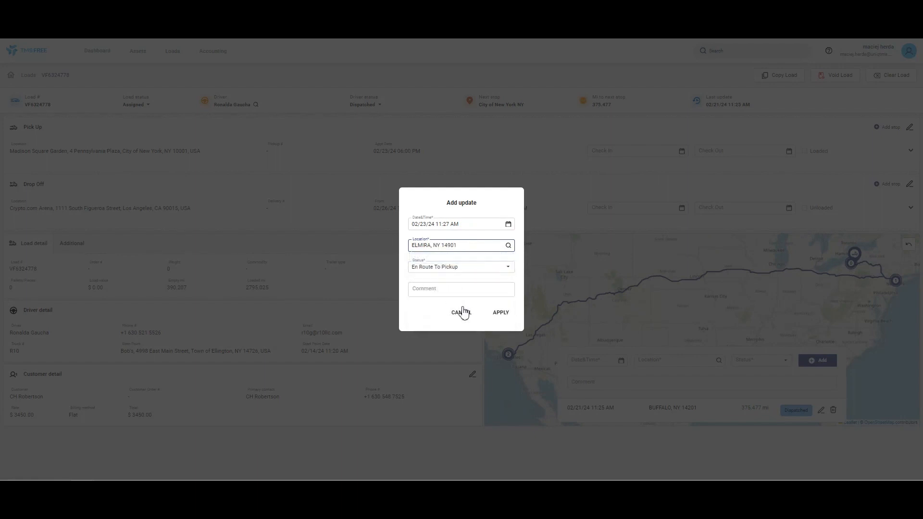
{"action": "left_click", "coordinate": [510, 314]}
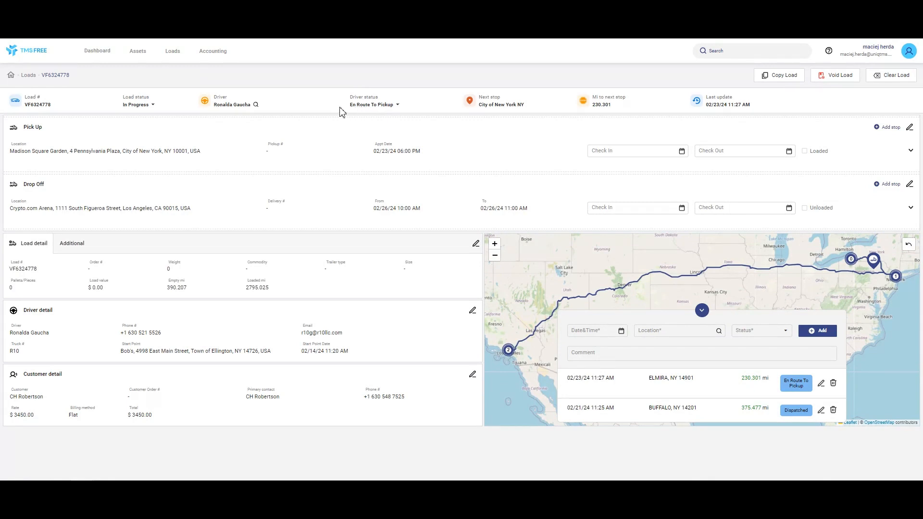
{"action": "left_click", "coordinate": [154, 106]}
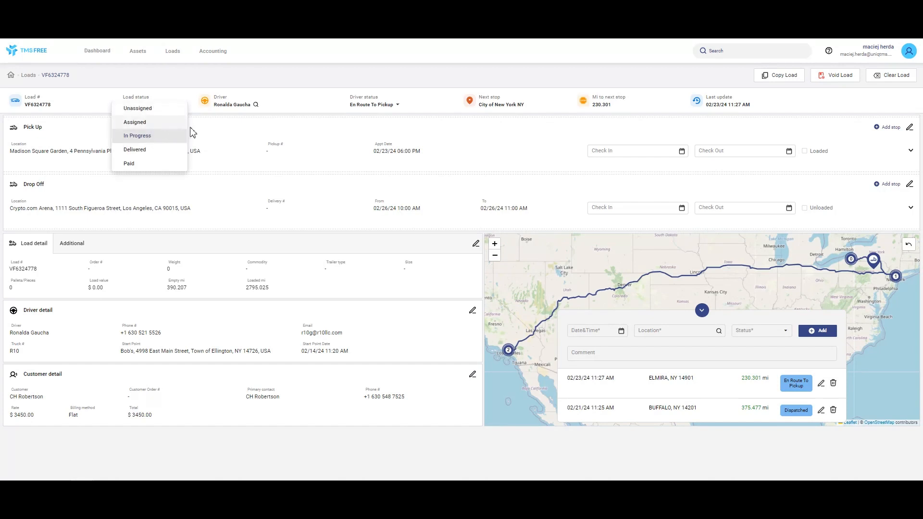
{"action": "left_click", "coordinate": [283, 107]}
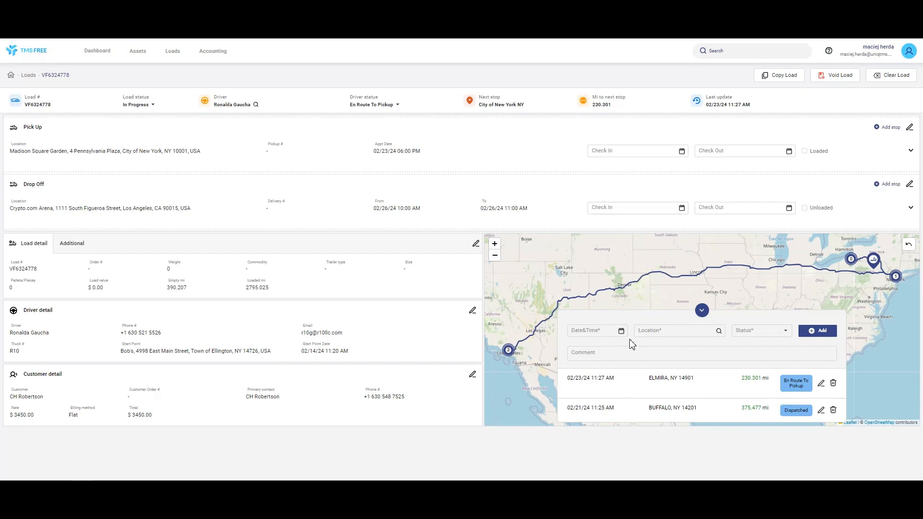
{"action": "left_click", "coordinate": [788, 339]}
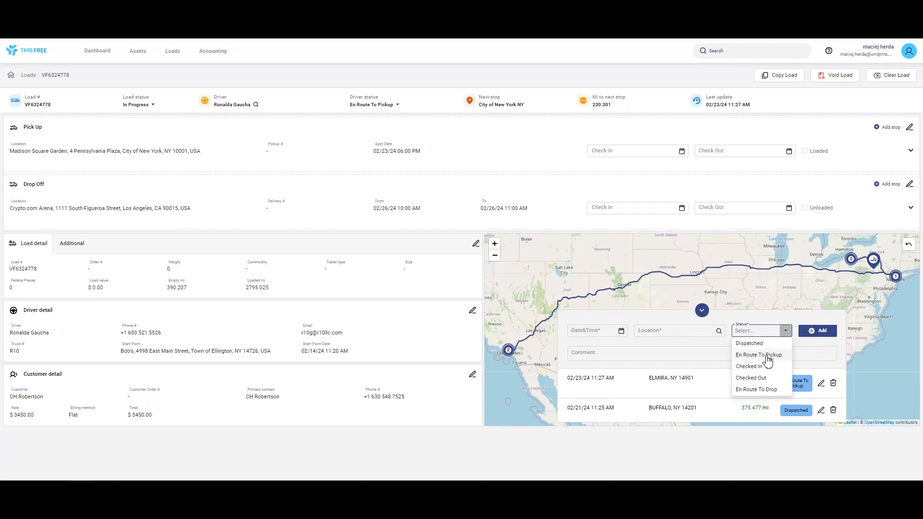
{"action": "left_click", "coordinate": [721, 318]}
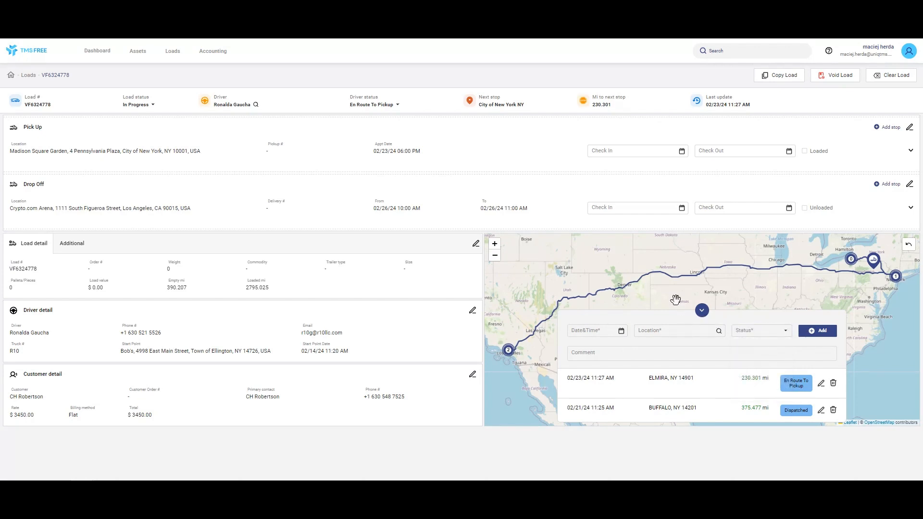
Set the Pick Up stop's check-in to 02/23/24 11:30 AM
{"action": "left_click", "coordinate": [681, 153]}
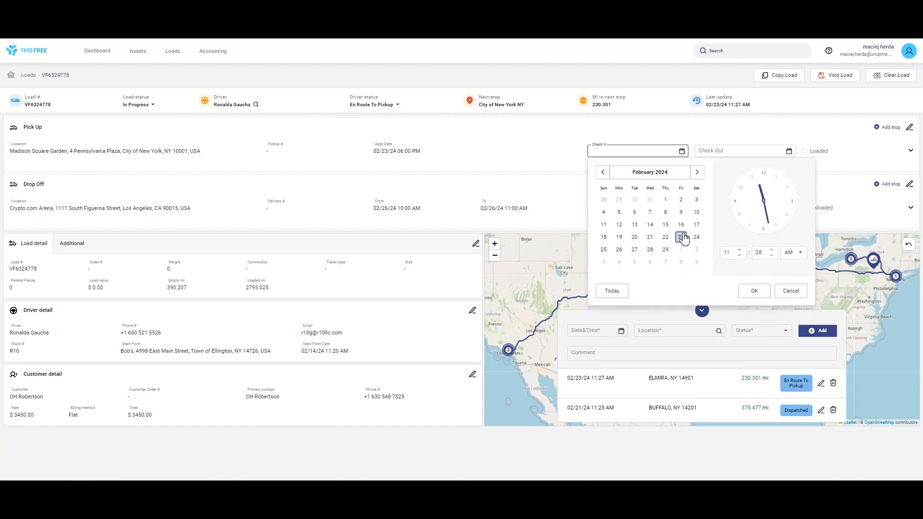
{"action": "left_click", "coordinate": [772, 250]}
{"action": "left_click", "coordinate": [772, 250]}
{"action": "left_click", "coordinate": [755, 292]}
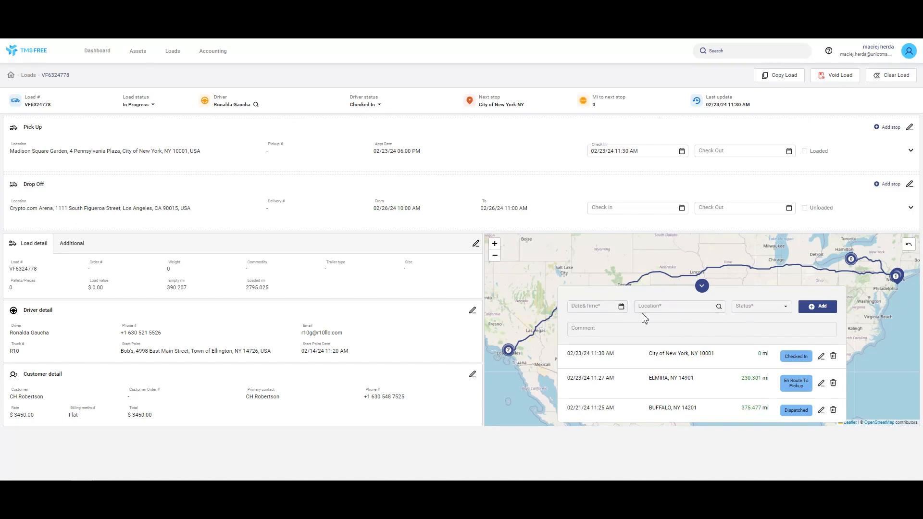
{"action": "left_click", "coordinate": [786, 308]}
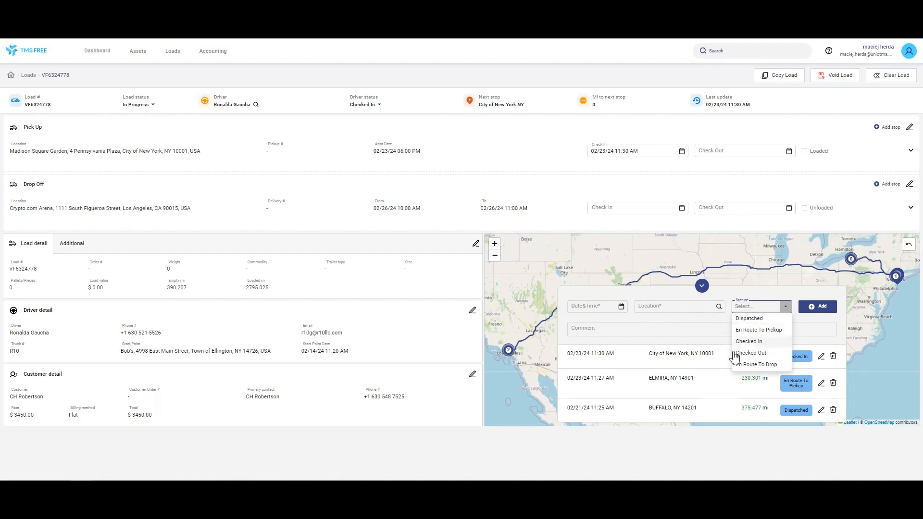
{"action": "left_click", "coordinate": [702, 285]}
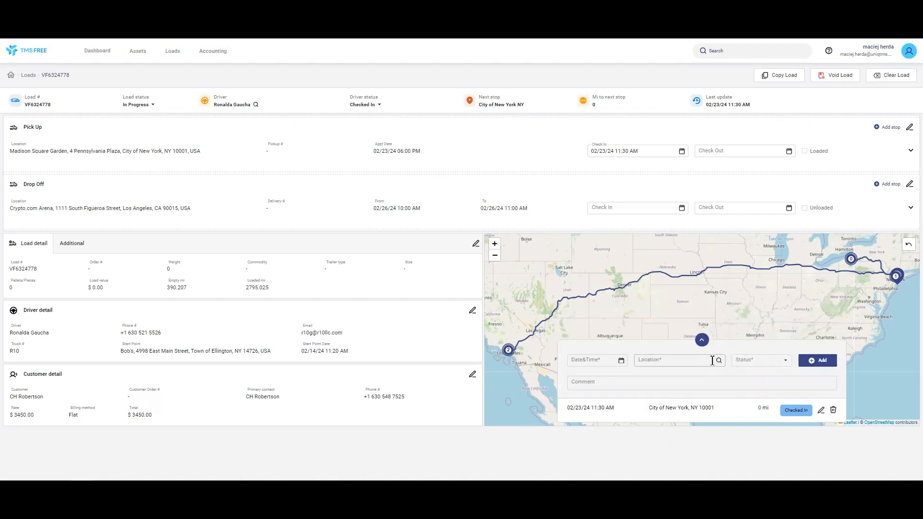
{"action": "left_click", "coordinate": [702, 342]}
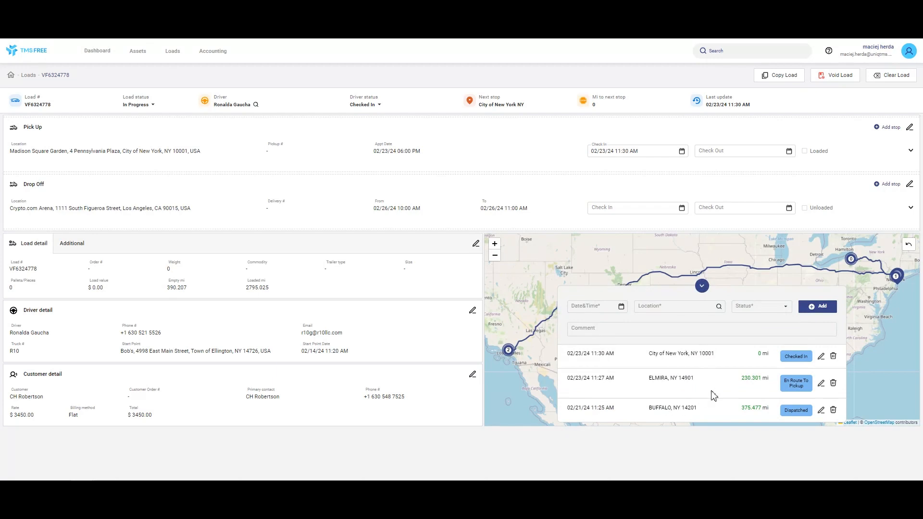
{"action": "left_click", "coordinate": [702, 288]}
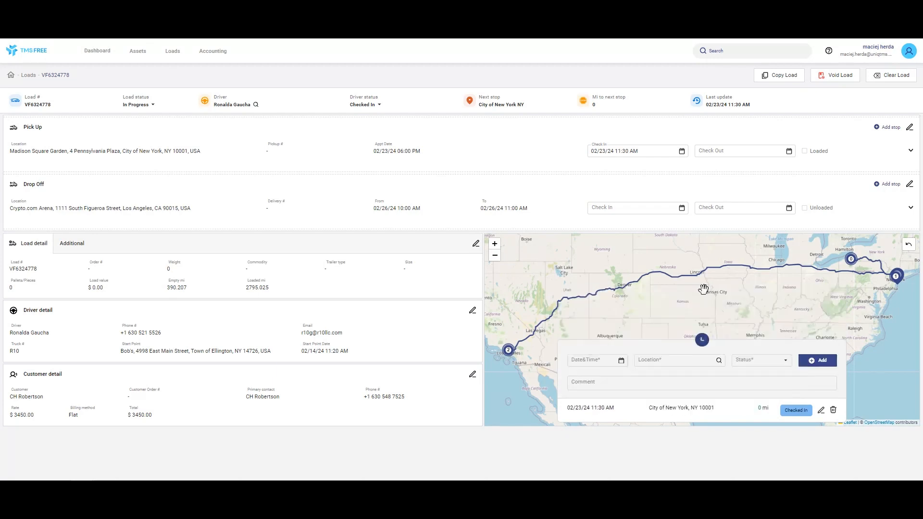
{"action": "left_click", "coordinate": [702, 343]}
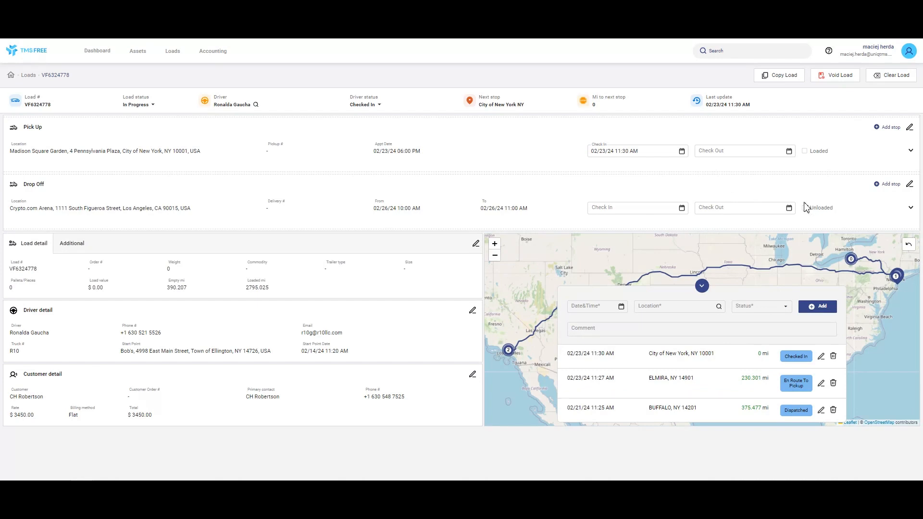
Set the Drop Off stop's check-in to 02/26/24 11:29 AM
{"action": "left_click", "coordinate": [682, 209]}
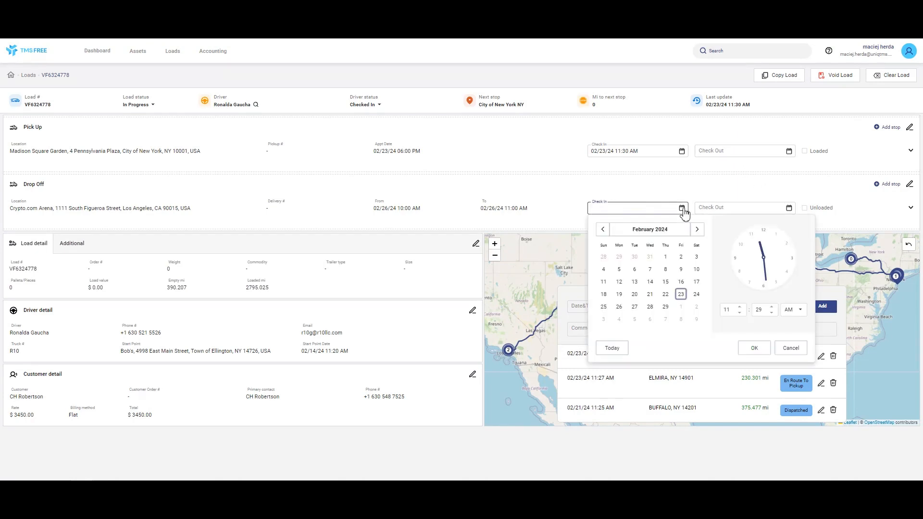
{"action": "left_click", "coordinate": [680, 295]}
{"action": "left_click", "coordinate": [620, 308]}
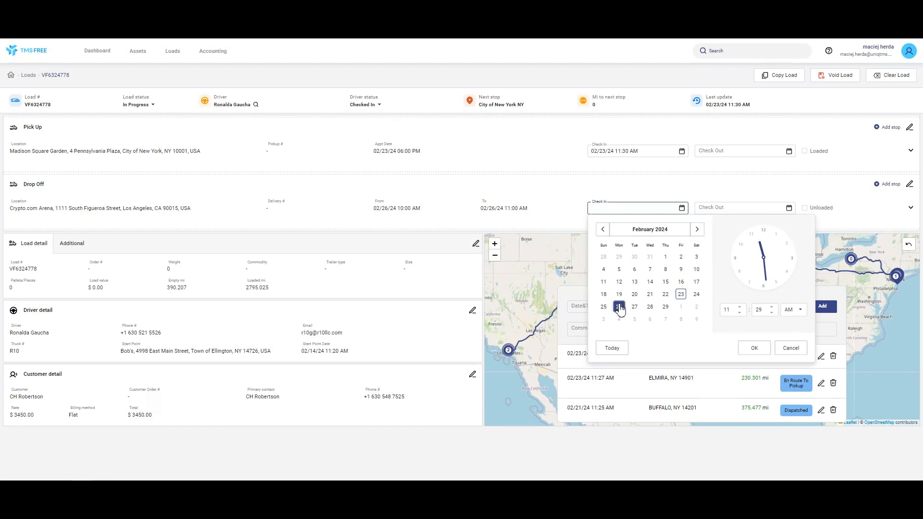
{"action": "left_click", "coordinate": [763, 351]}
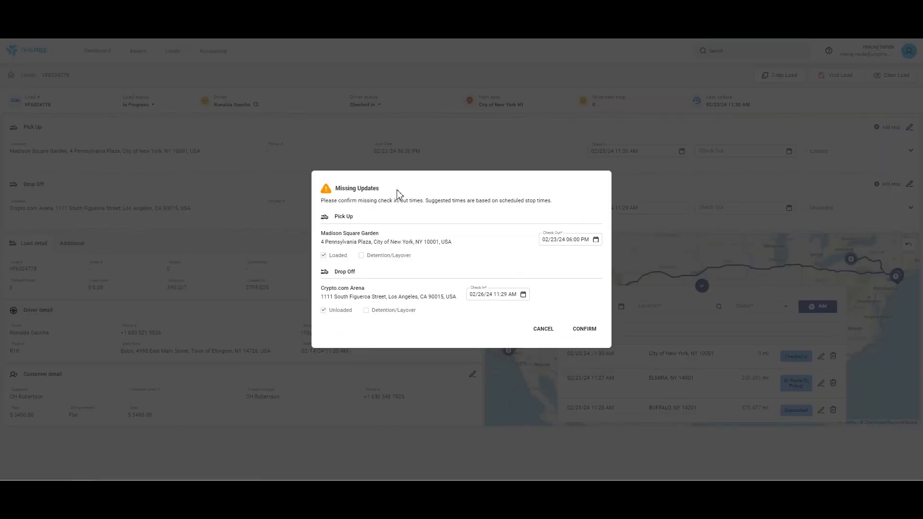
Set the missing Pick Up check-out to 02/24/24 06:00 PM and confirm the missing updates
{"action": "left_click", "coordinate": [596, 240]}
{"action": "left_click", "coordinate": [647, 326]}
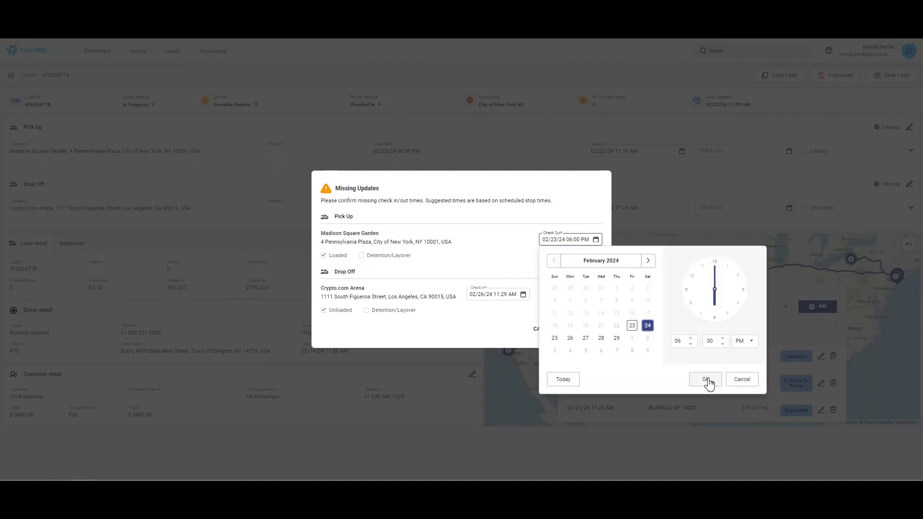
{"action": "left_click", "coordinate": [706, 380]}
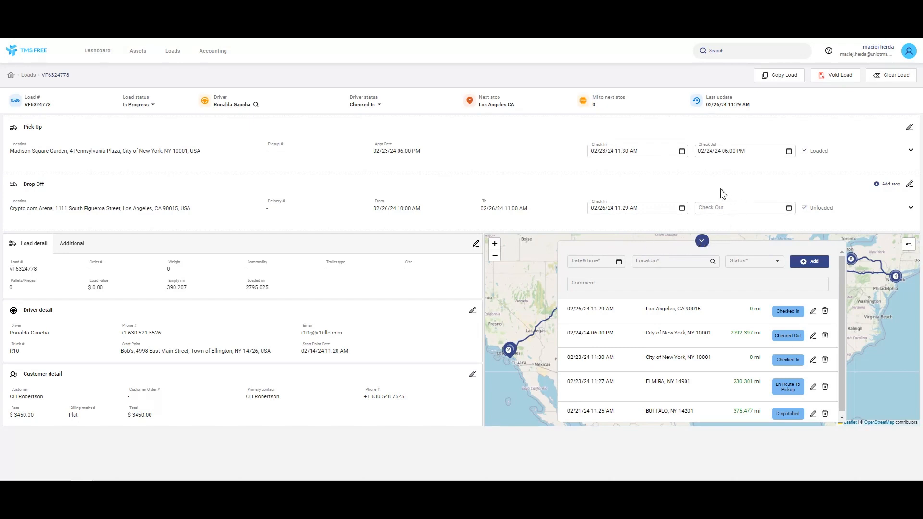
{"action": "left_click", "coordinate": [152, 106]}
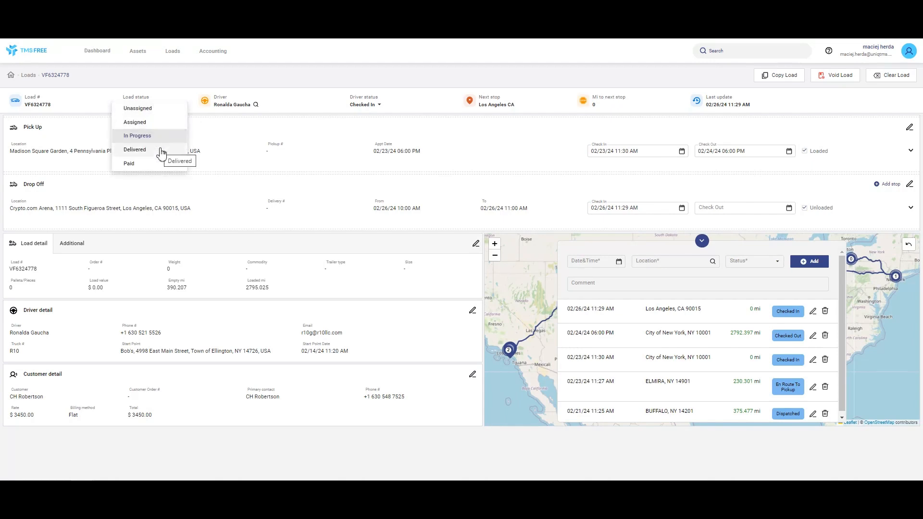
{"action": "left_click", "coordinate": [327, 143]}
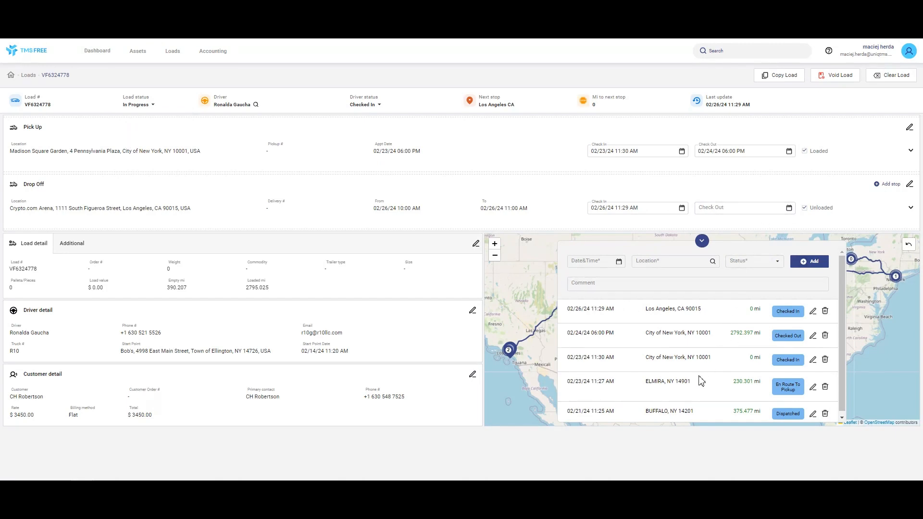
{"action": "left_click", "coordinate": [702, 241]}
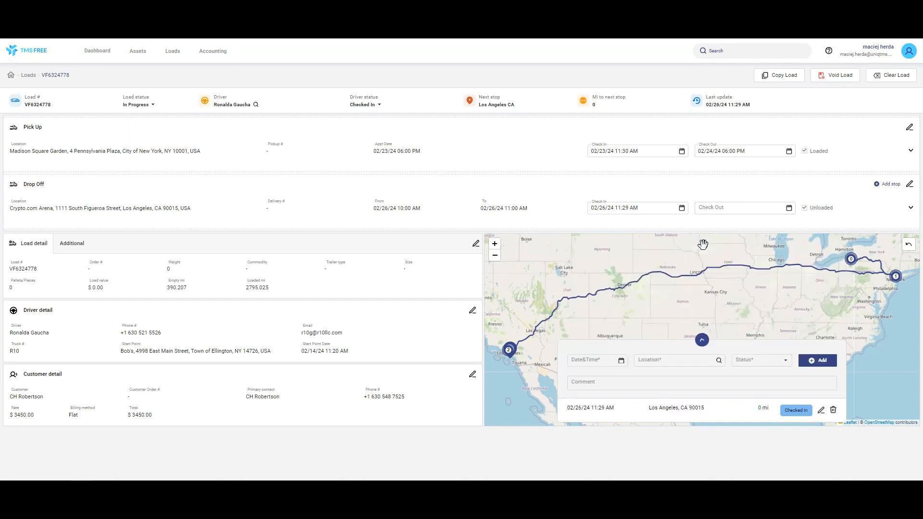
{"action": "left_click", "coordinate": [701, 341]}
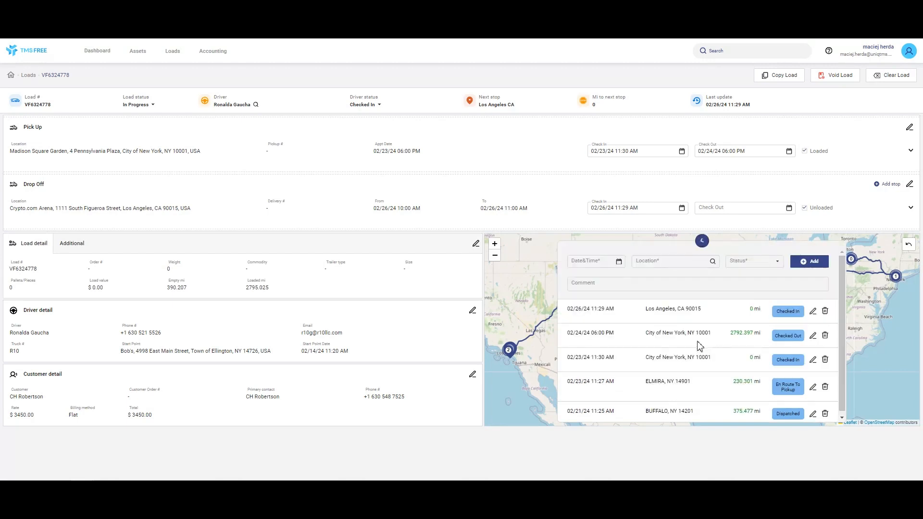
Set the Drop Off stop's check-out to 02/26/24 11:30 AM
{"action": "left_click", "coordinate": [790, 212]}
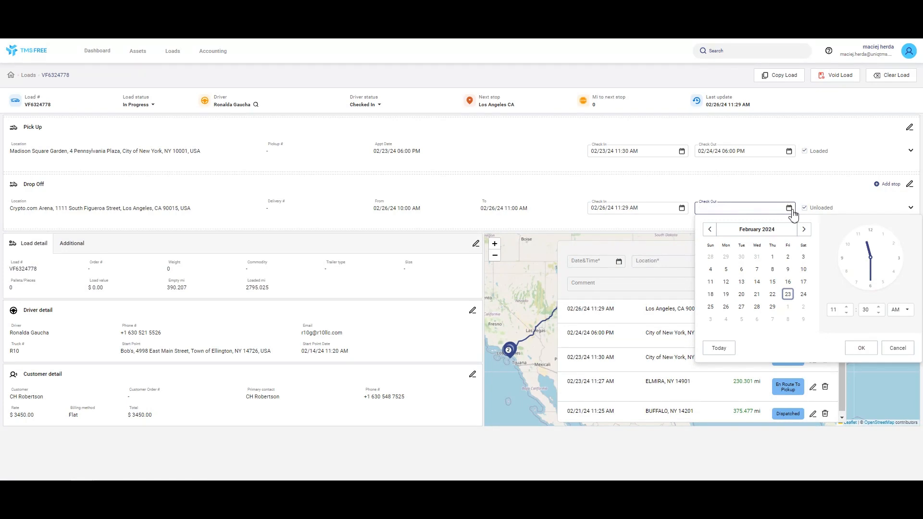
{"action": "left_click", "coordinate": [729, 308]}
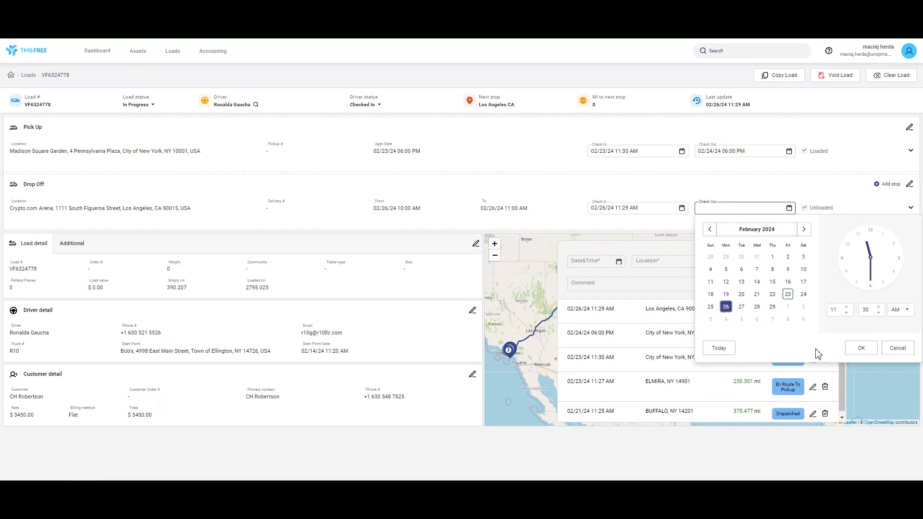
{"action": "left_click", "coordinate": [861, 348]}
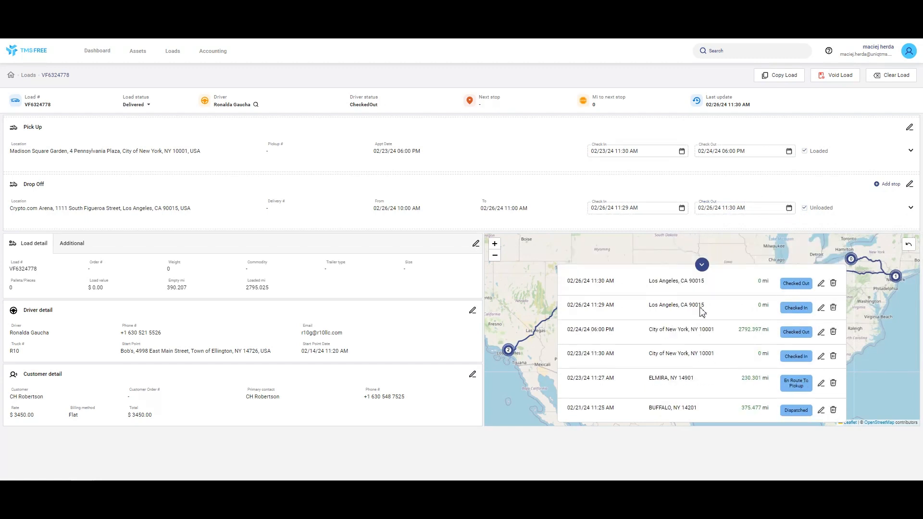
Collapse the tracking update history over the map to its latest entry
{"action": "left_click", "coordinate": [702, 266]}
{"action": "left_click", "coordinate": [703, 390]}
{"action": "left_click", "coordinate": [701, 264]}
{"action": "left_click", "coordinate": [702, 393]}
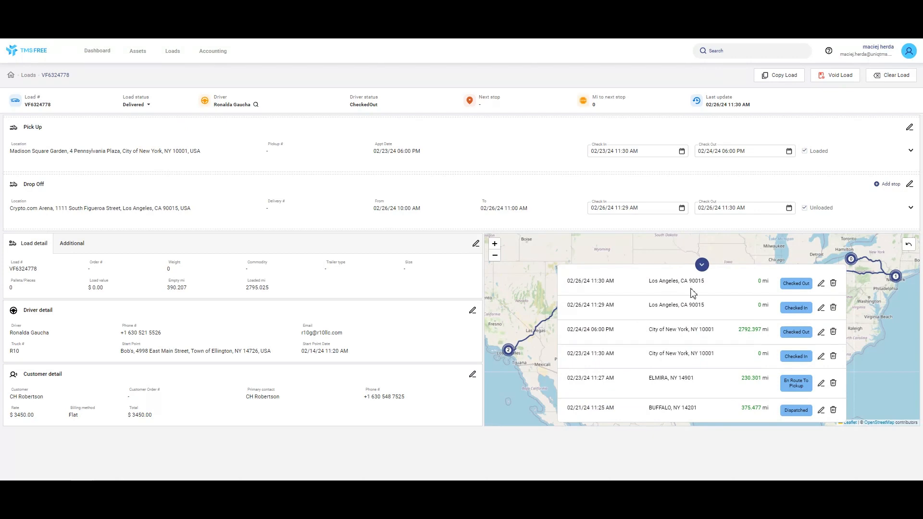
{"action": "left_click", "coordinate": [702, 265]}
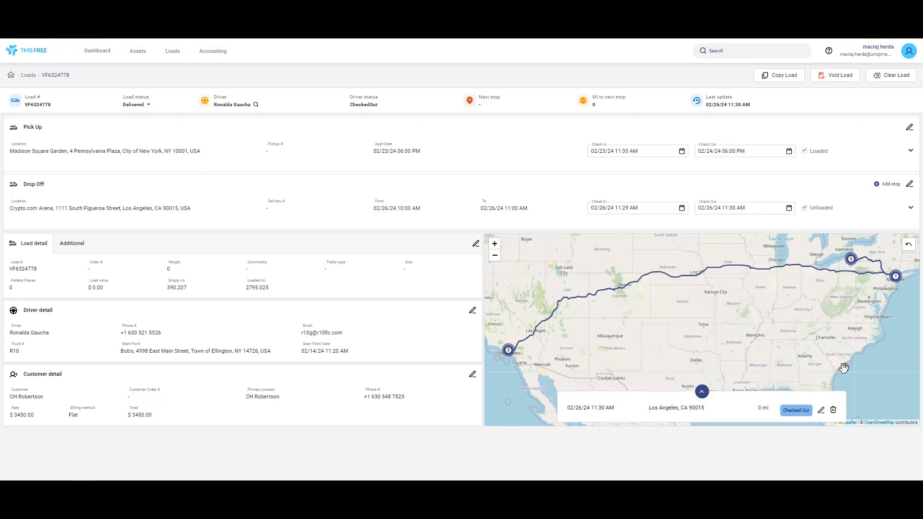